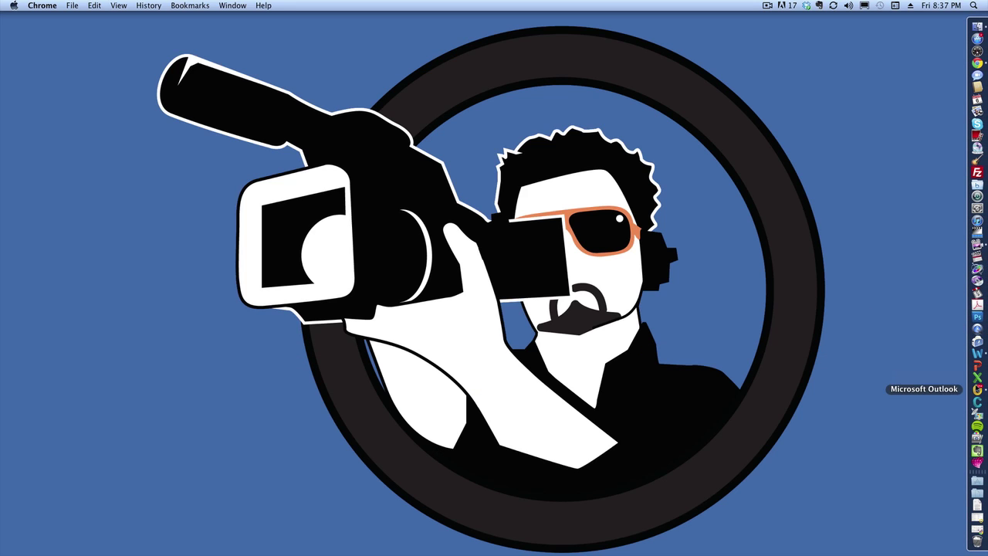
- In Outlook, open the 4shared folder linked in the "RE: New link" email and show the options for downloading all its files
{"action": "left_click", "coordinate": [977, 390]}
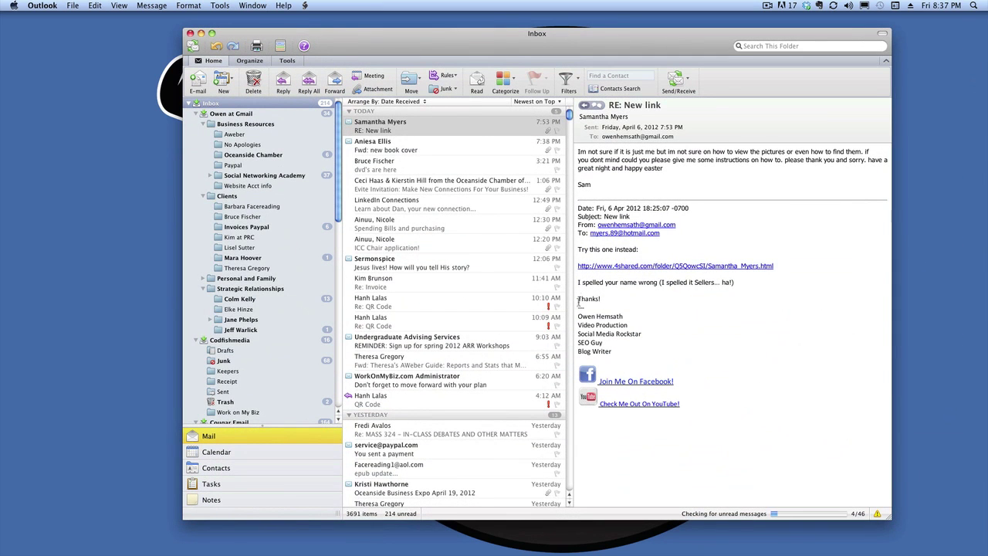
{"action": "left_click", "coordinate": [401, 127]}
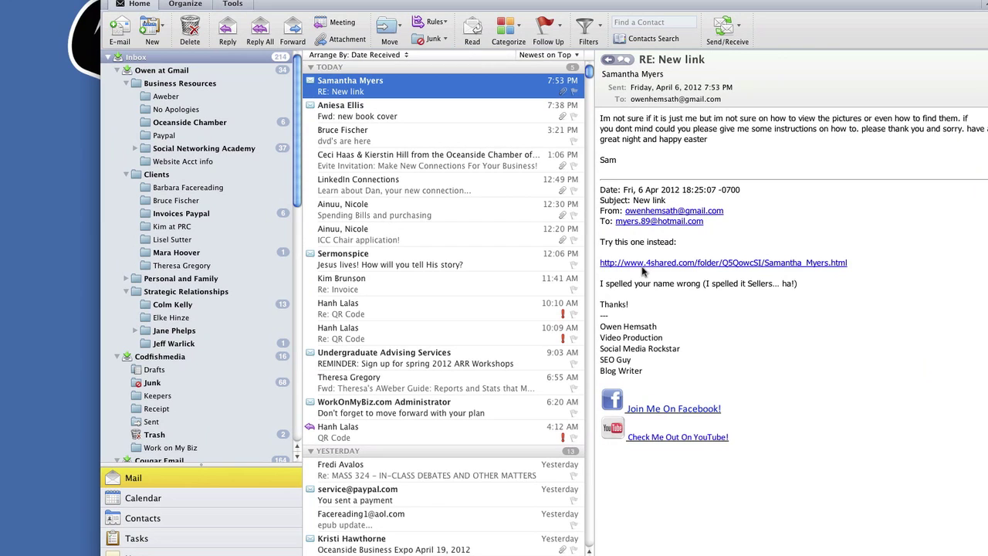
{"action": "left_click", "coordinate": [714, 265]}
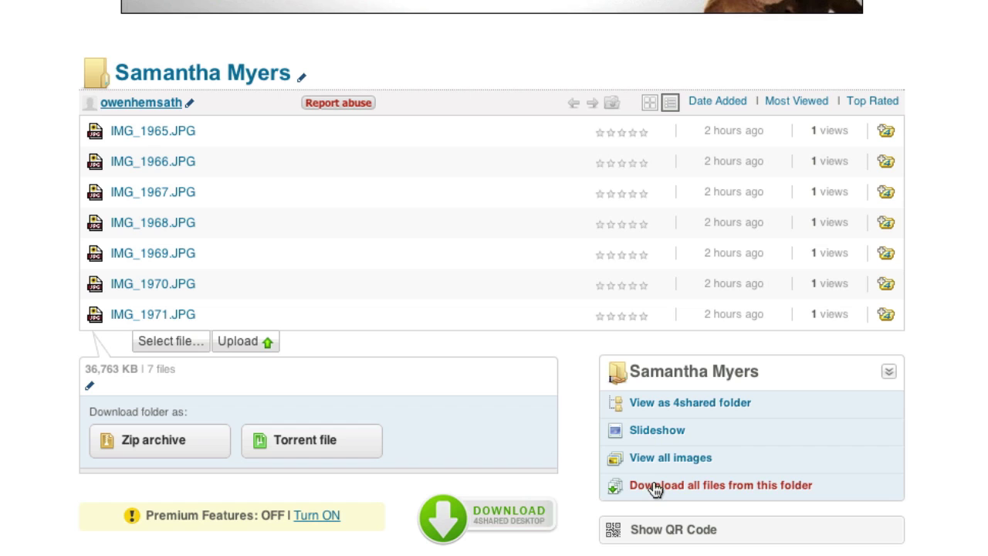
{"action": "left_click", "coordinate": [654, 490]}
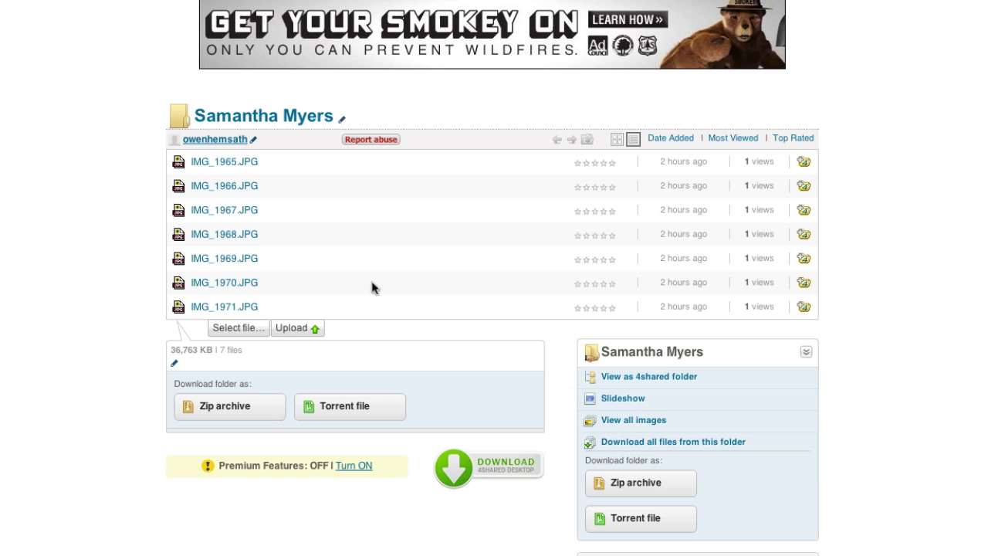
- Start downloading IMG_1965.JPG and create a destination folder on the Desktop named with the recipient's short first name
{"action": "left_click", "coordinate": [201, 163]}
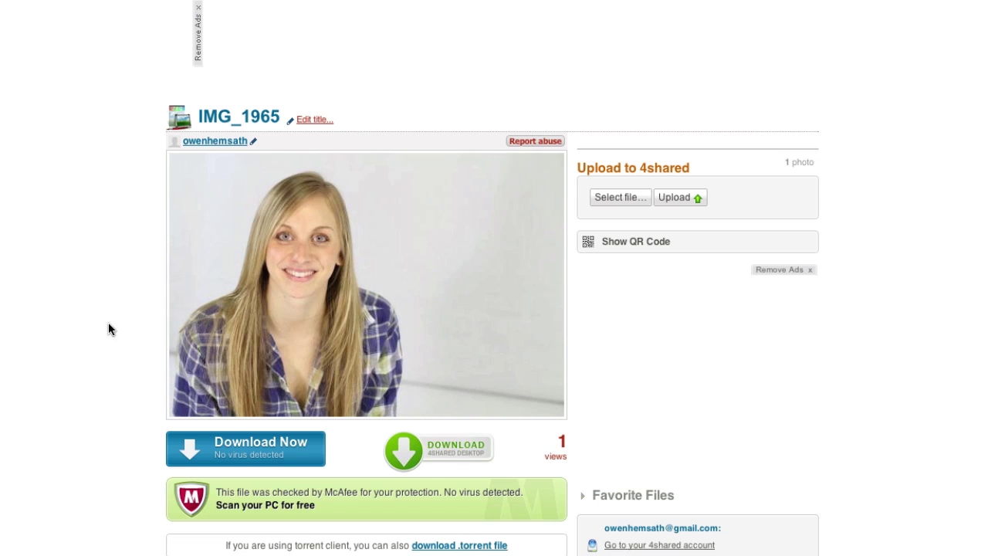
{"action": "left_click", "coordinate": [258, 451]}
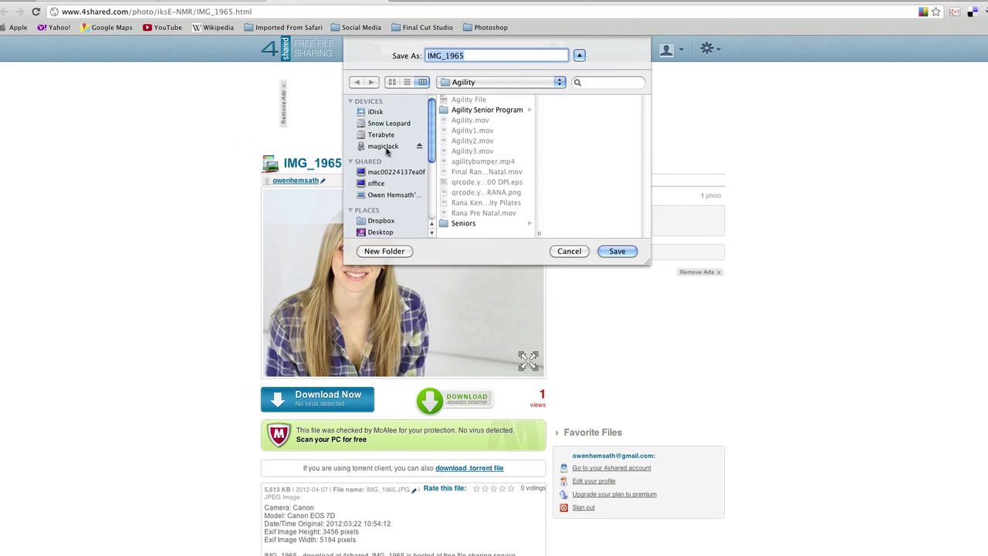
{"action": "left_click", "coordinate": [381, 233]}
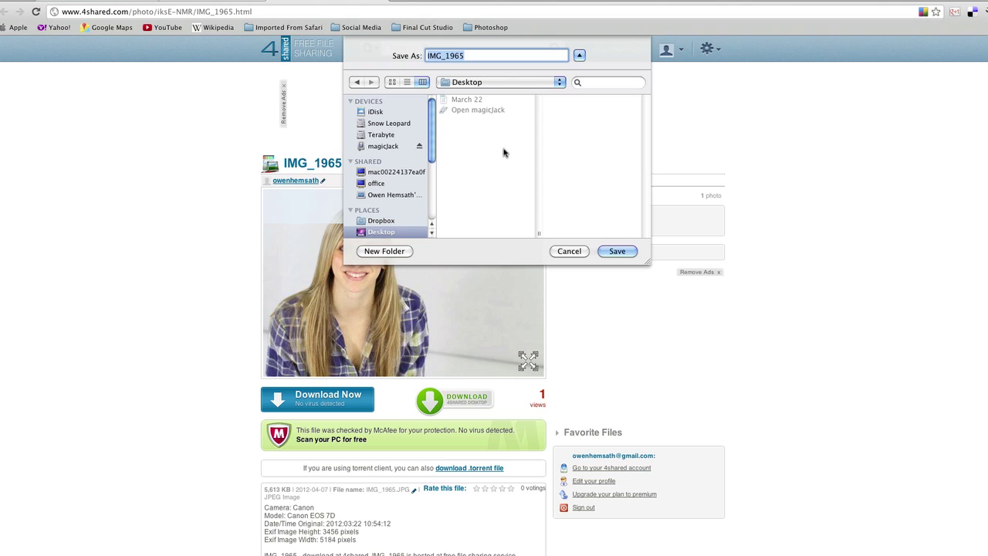
{"action": "left_click", "coordinate": [402, 251]}
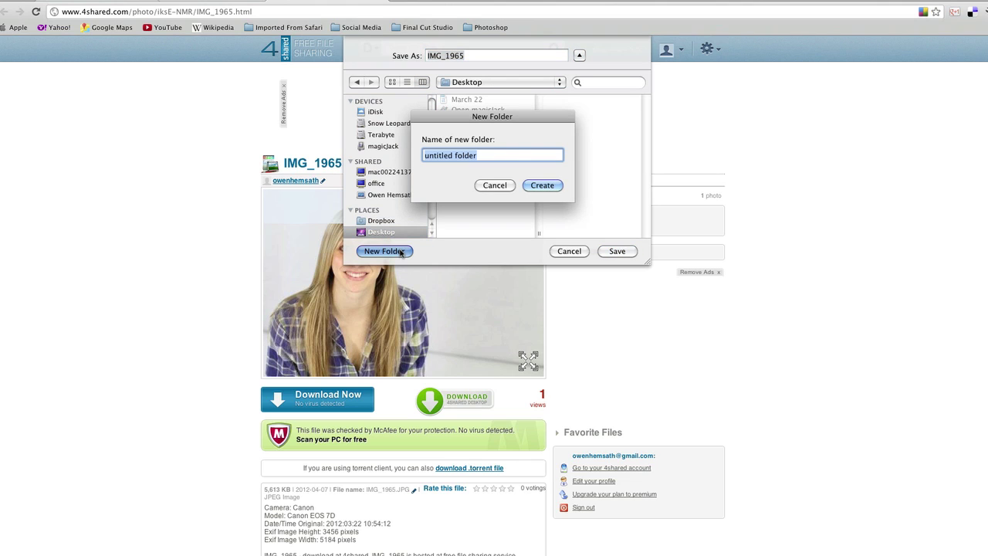
{"action": "type", "text": "Sam"}
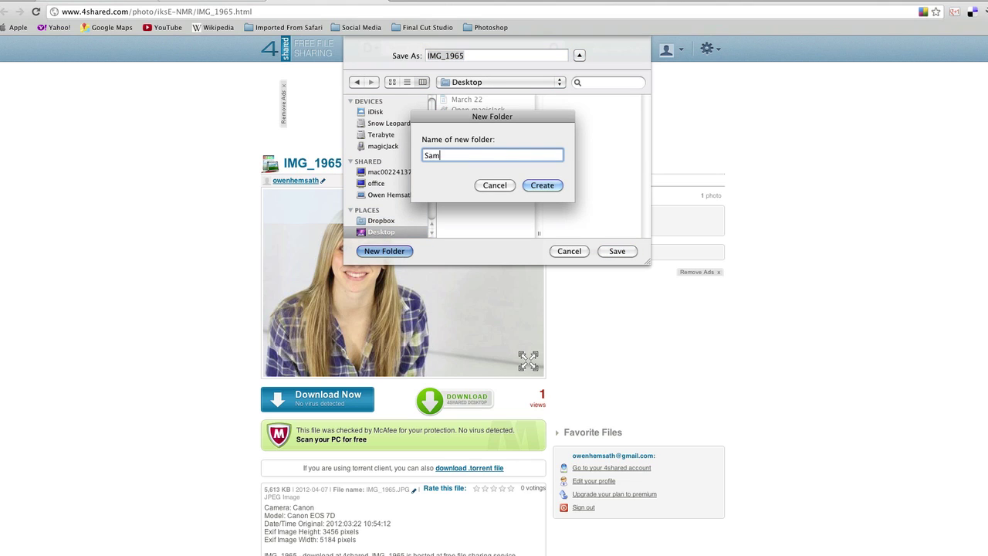
{"action": "key", "text": "Return"}
{"action": "type", "text": "s"}
{"action": "key", "text": "BackSpace"}
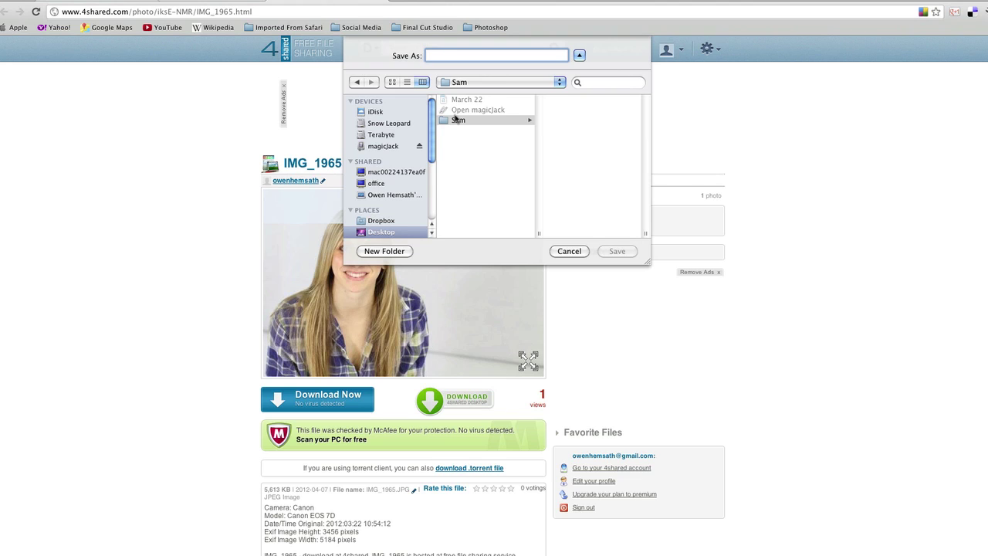
{"action": "left_click", "coordinate": [456, 120]}
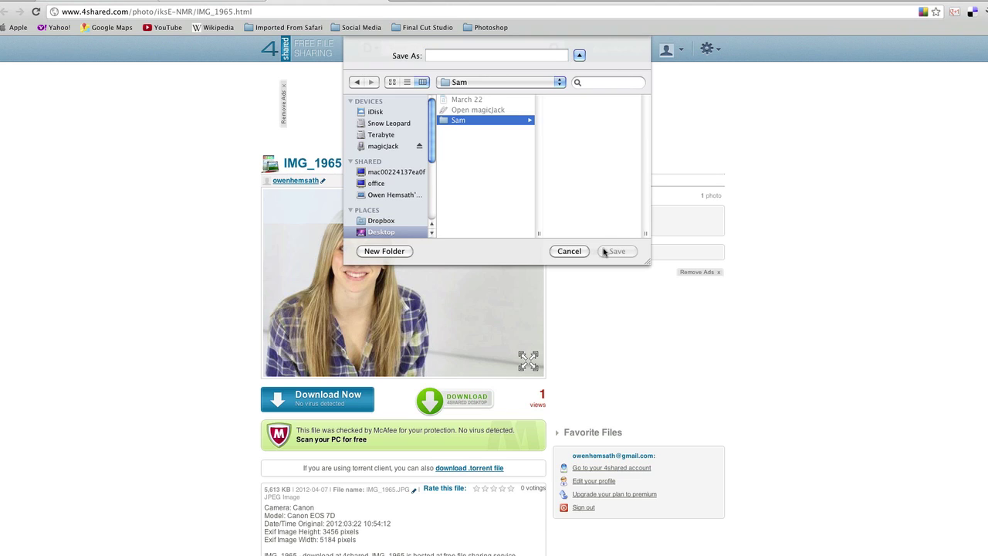
- Name the download "picture #1" and save it in the new Desktop folder
{"action": "left_click", "coordinate": [444, 54]}
{"action": "type", "text": "picture #1"}
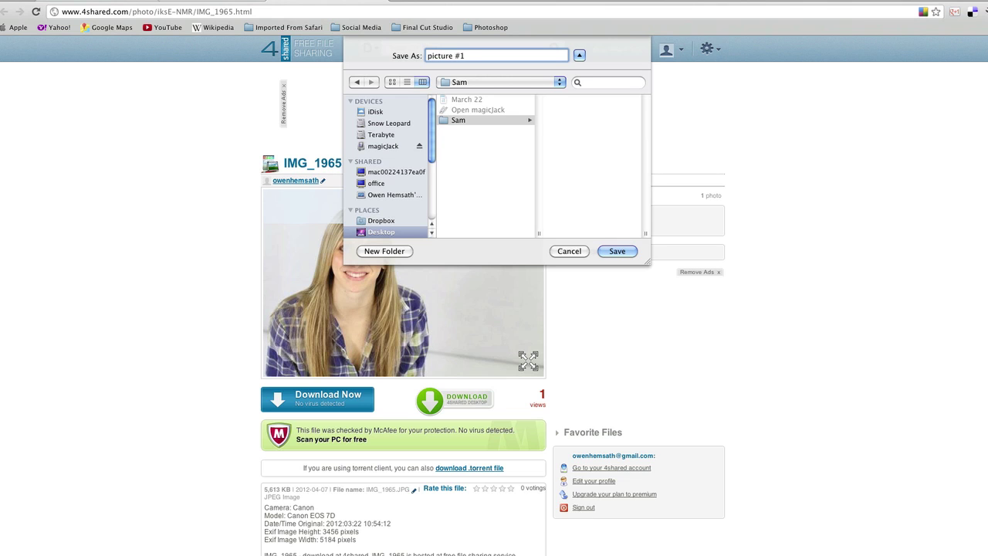
{"action": "left_click", "coordinate": [617, 251]}
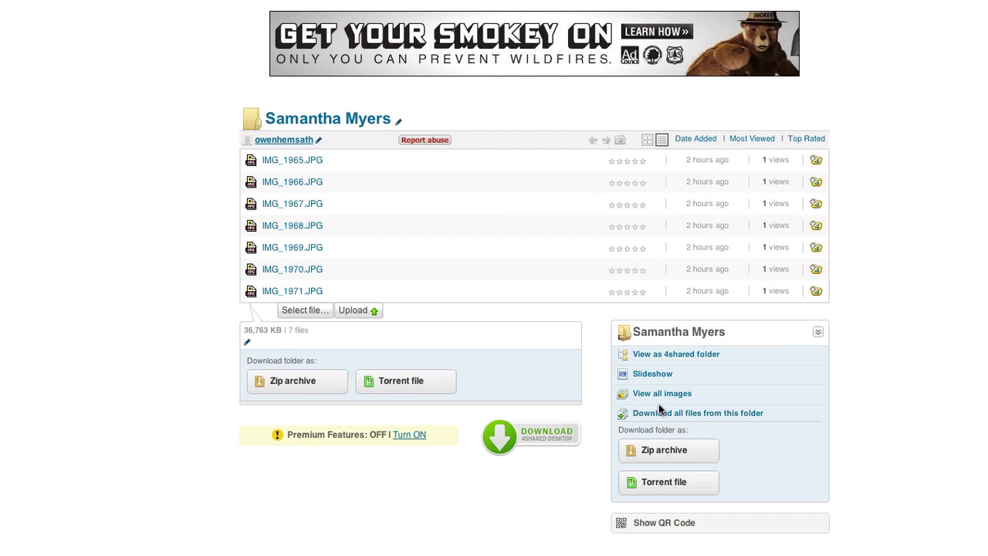
- View all images of the shared folder on one page and look through them from IMG_1965 to IMG_1971
{"action": "left_click", "coordinate": [662, 393]}
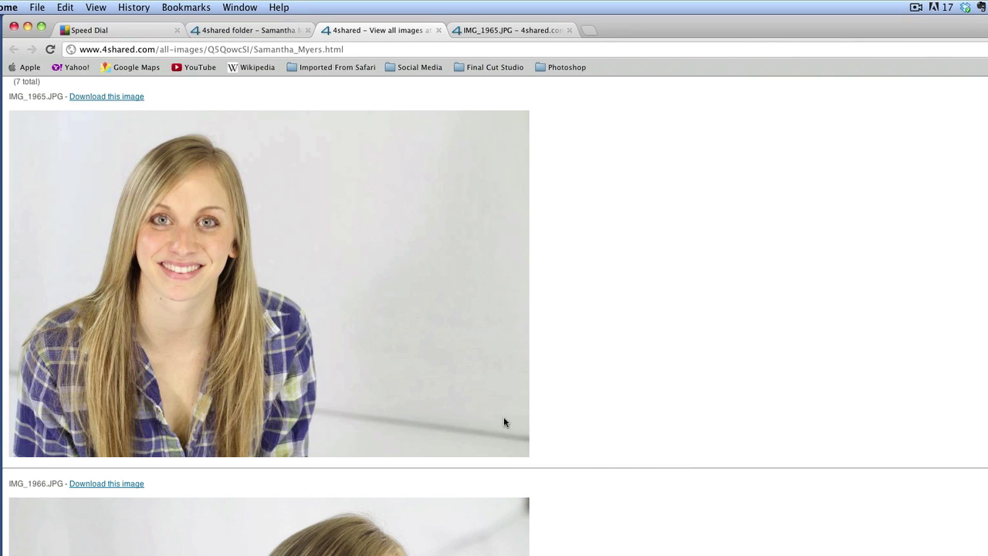
{"action": "scroll", "coordinate": [358, 363], "scroll_direction": "down", "scroll_amount": 4}
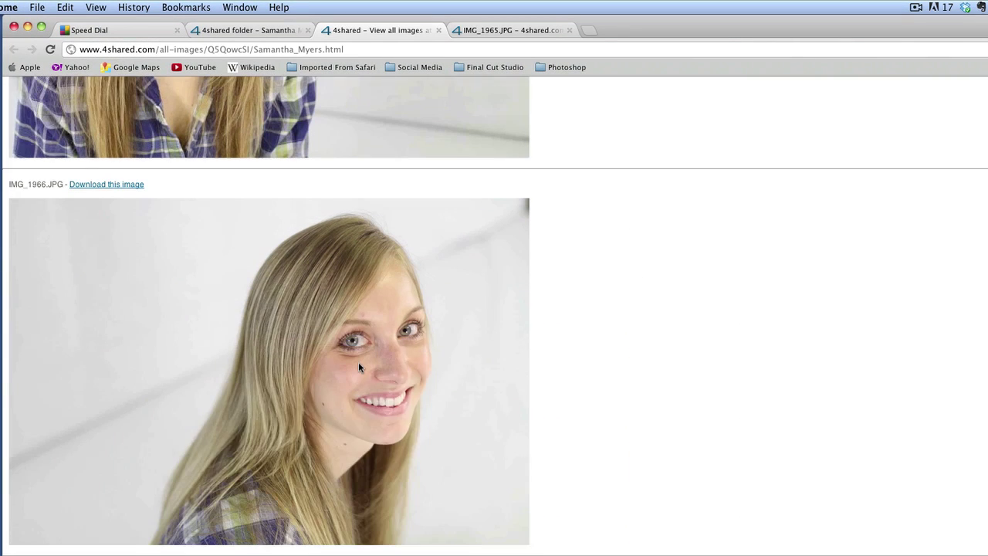
{"action": "scroll", "coordinate": [358, 363], "scroll_direction": "down", "scroll_amount": 4}
{"action": "scroll", "coordinate": [358, 372], "scroll_direction": "down", "scroll_amount": 15}
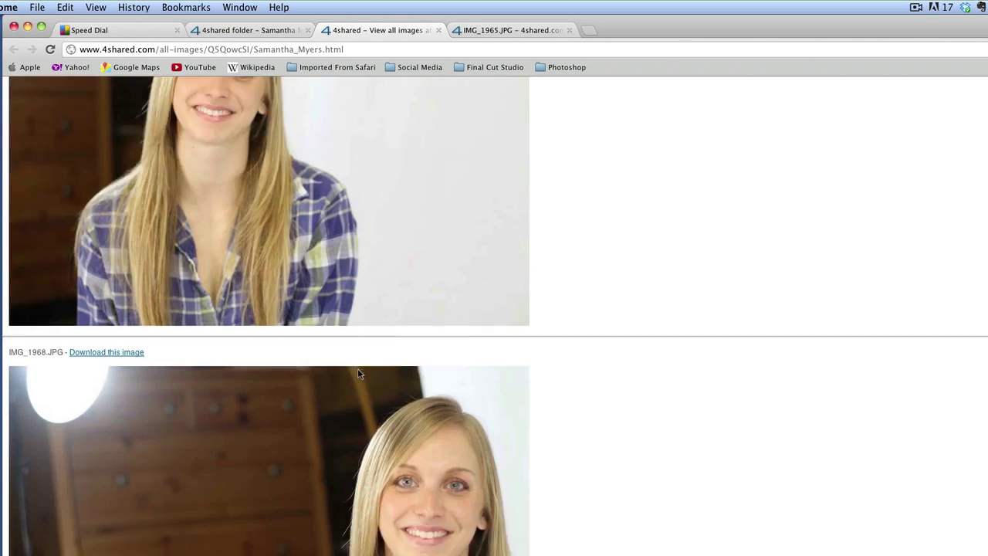
{"action": "scroll", "coordinate": [358, 375], "scroll_direction": "down", "scroll_amount": 3}
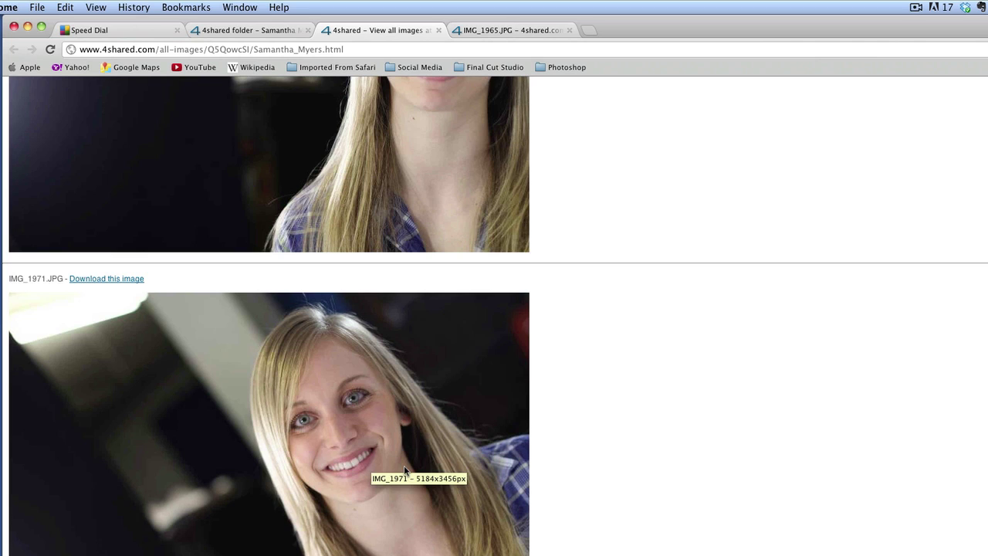
{"action": "scroll", "coordinate": [432, 492], "scroll_direction": "up", "scroll_amount": 3}
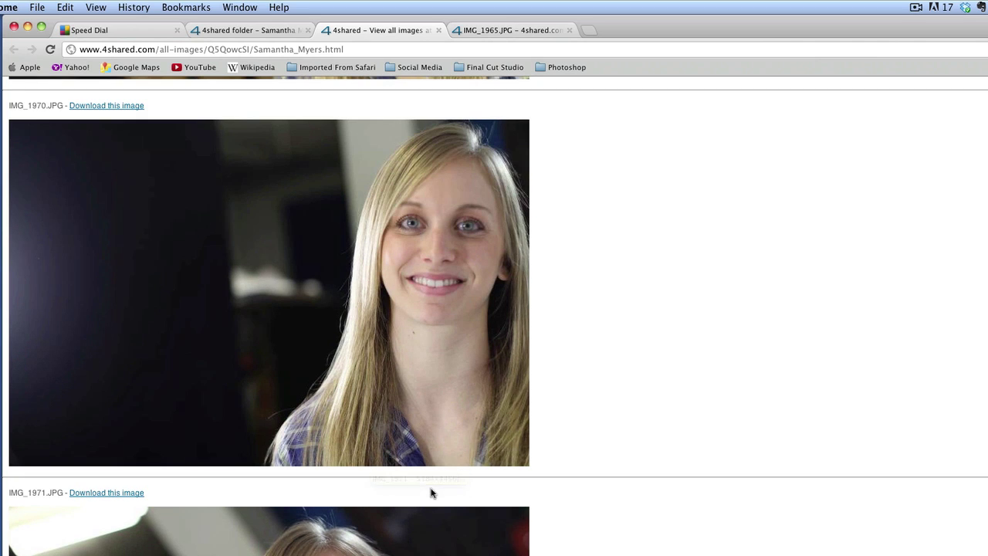
{"action": "scroll", "coordinate": [432, 493], "scroll_direction": "up", "scroll_amount": 3}
{"action": "scroll", "coordinate": [431, 493], "scroll_direction": "up", "scroll_amount": 20}
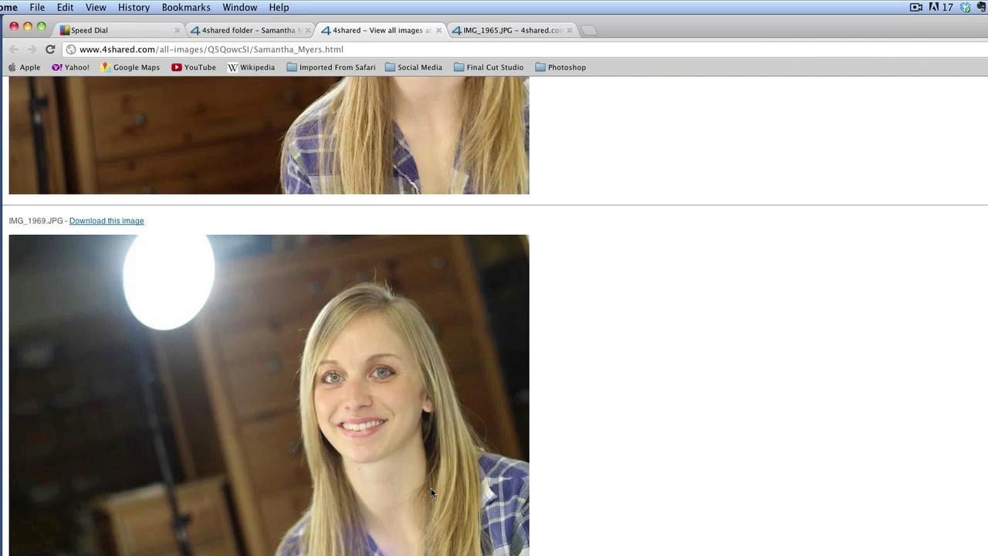
{"action": "scroll", "coordinate": [431, 493], "scroll_direction": "up", "scroll_amount": 10}
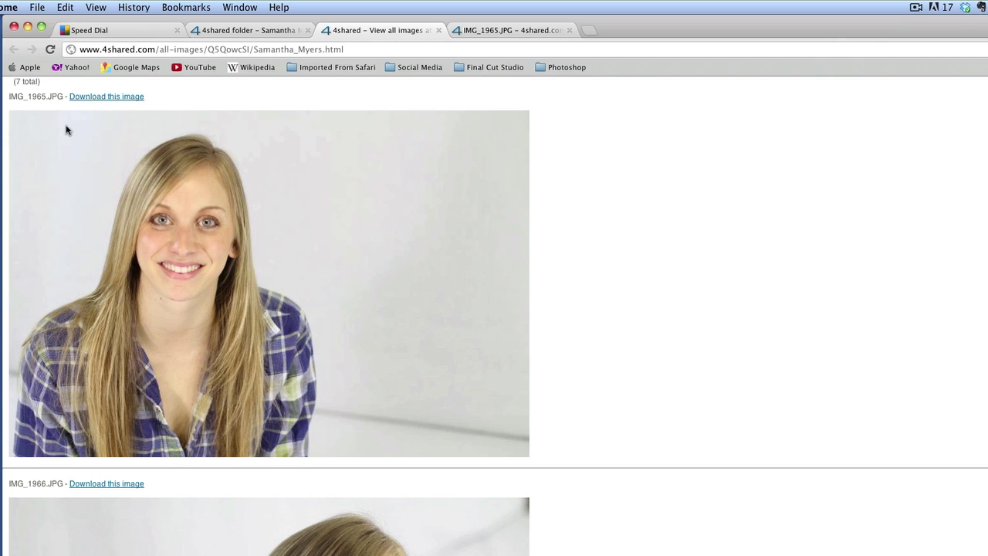
- Download IMG_1966.JPG from the image overview and save it as "picture #2" in the same Desktop folder
{"action": "scroll", "coordinate": [90, 402], "scroll_direction": "down", "scroll_amount": 5}
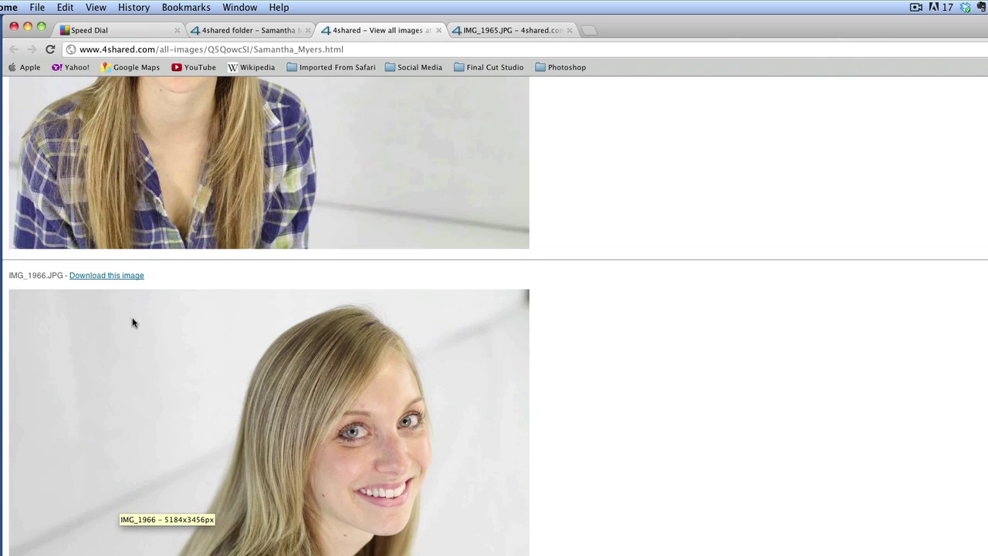
{"action": "left_click", "coordinate": [106, 277]}
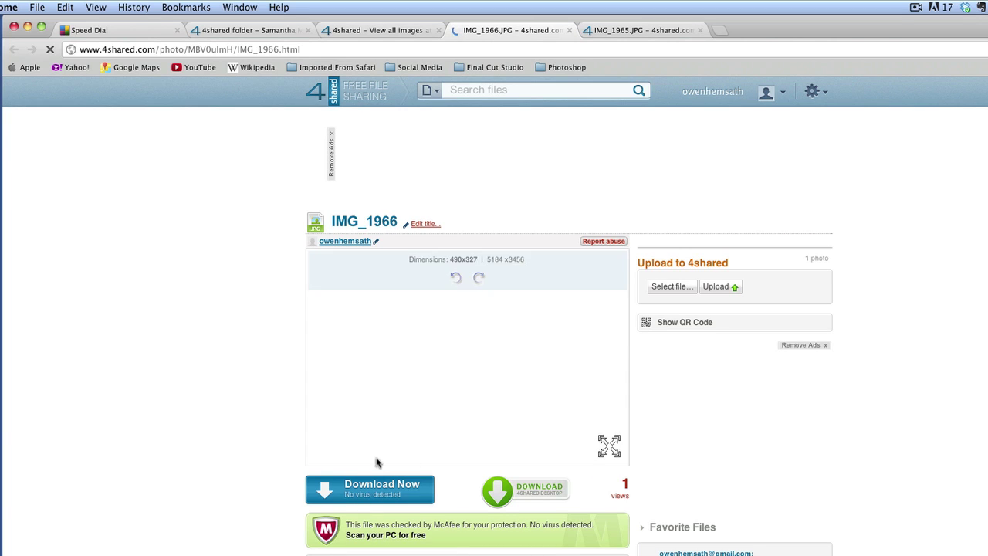
{"action": "left_click", "coordinate": [382, 494]}
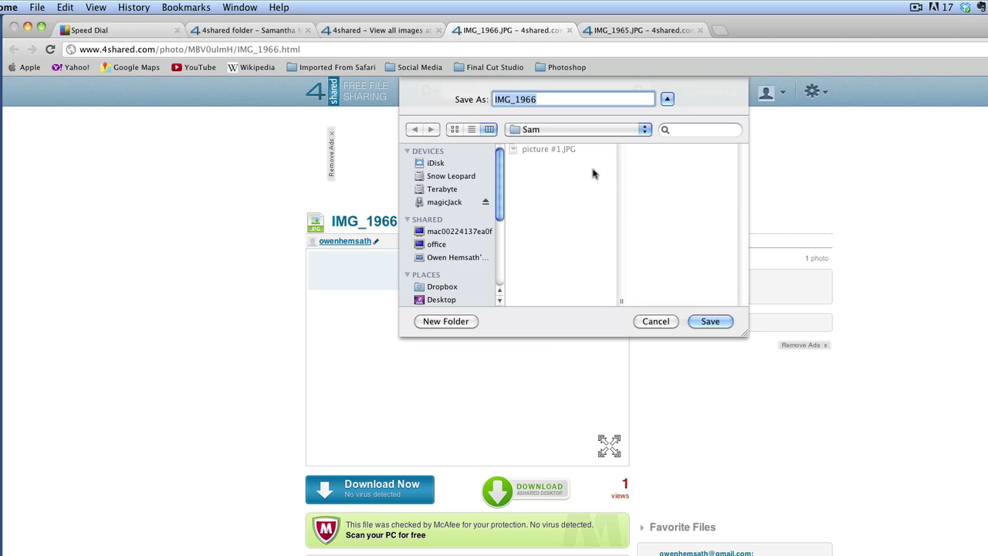
{"action": "type", "text": "picture #2"}
{"action": "left_click", "coordinate": [709, 321]}
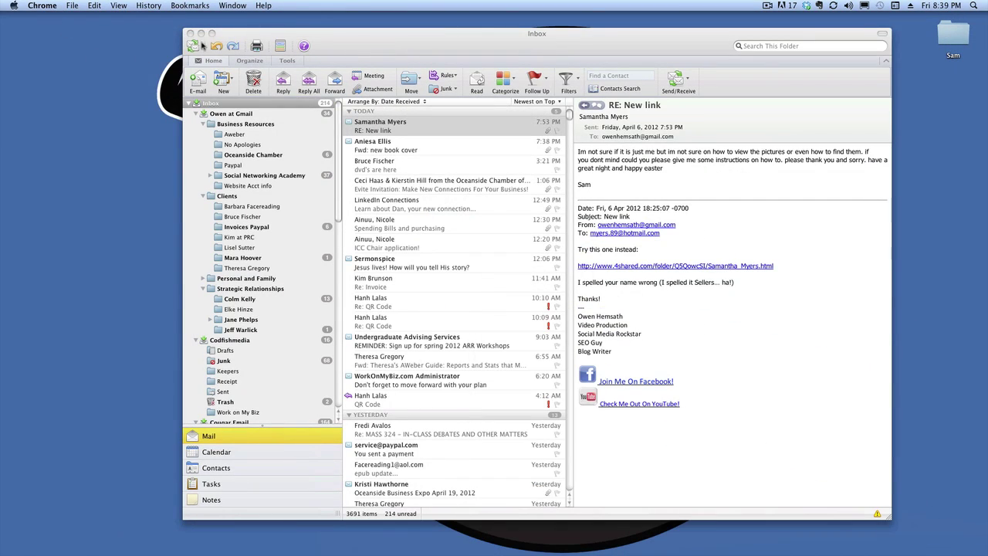
- Minimize the Outlook inbox window to uncover the desktop
{"action": "left_click", "coordinate": [201, 34]}
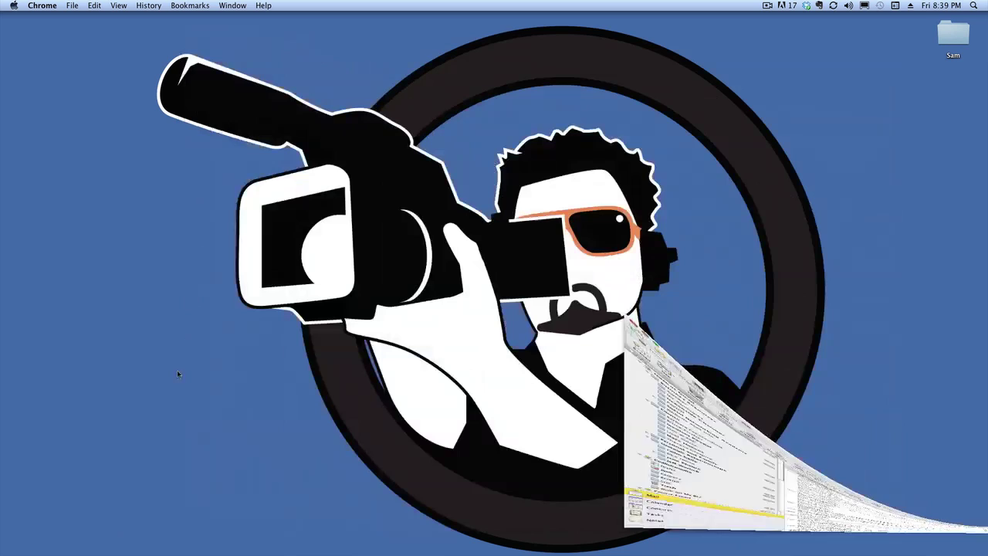